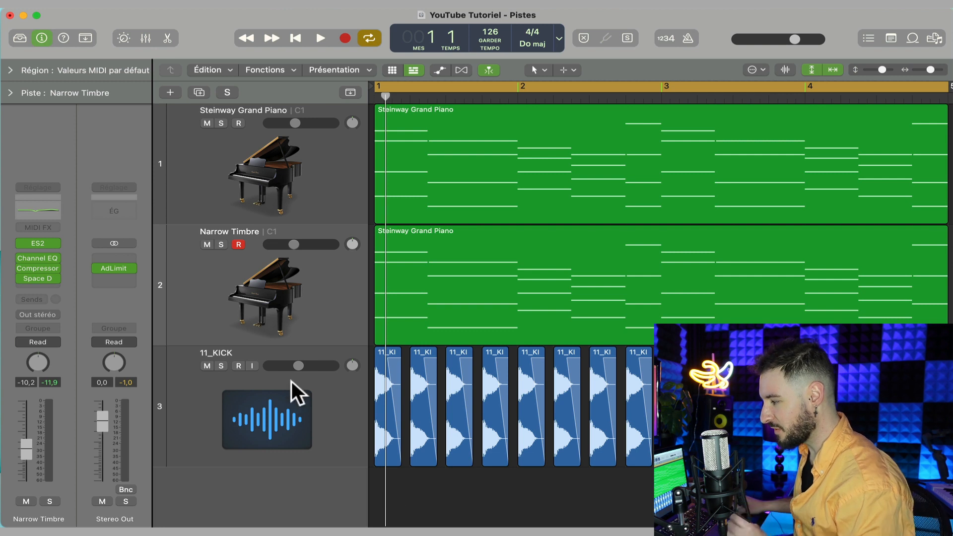
- Solo the Narrow Timbre track and audition it, then solo 11_KICK as well and play both together
left_click(221, 245)
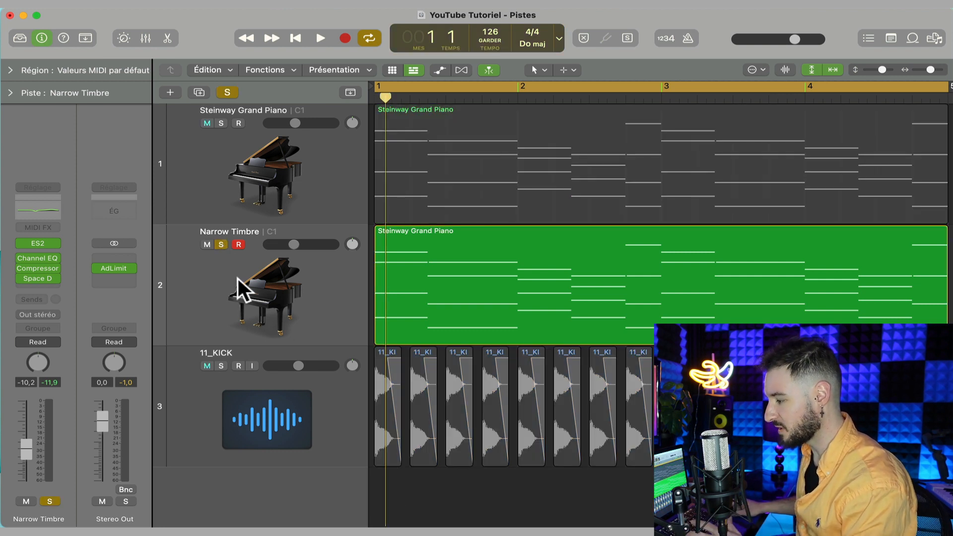
left_click(223, 281)
key("space")
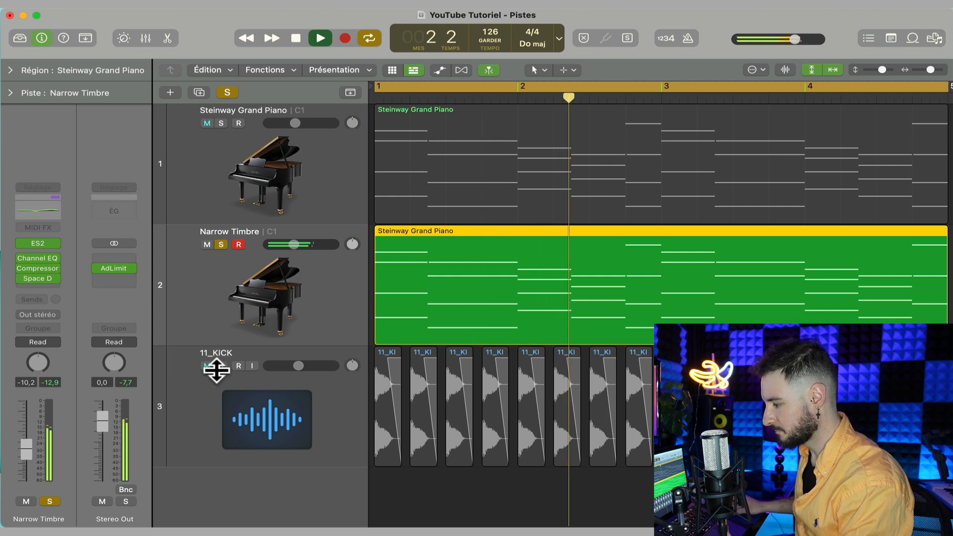
key("space")
left_click(222, 366)
key("space")
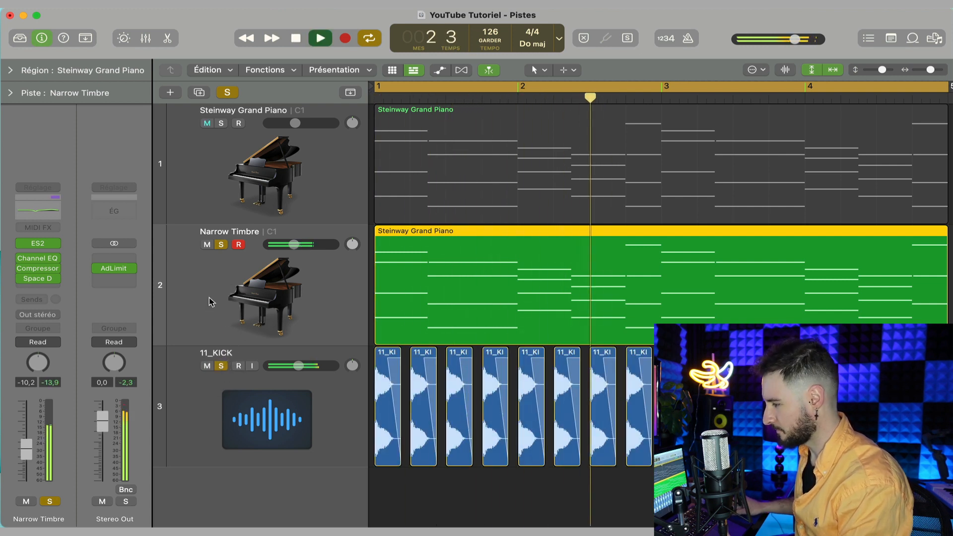
key("space")
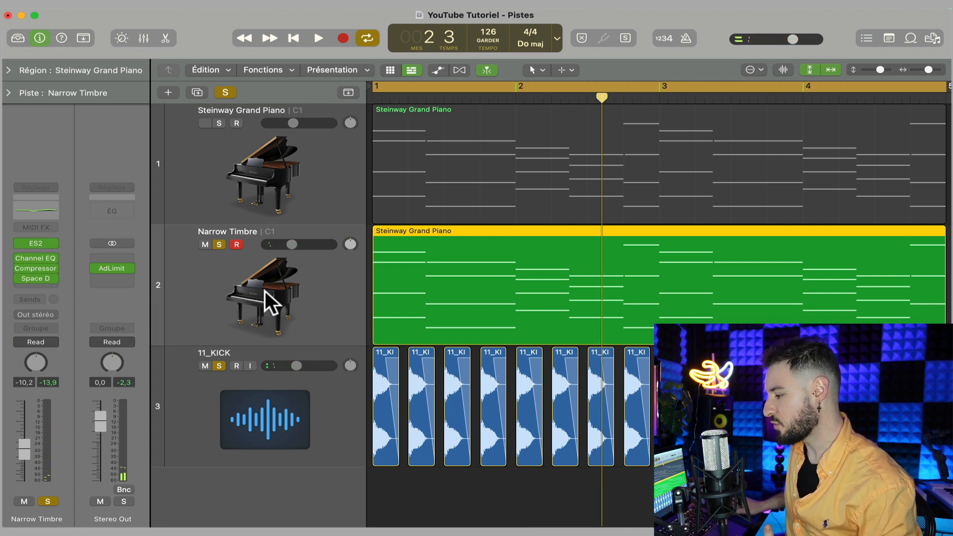
- Insert the Modulator MIDI effect on the Narrow Timbre track and move its window aside
left_click(51, 228)
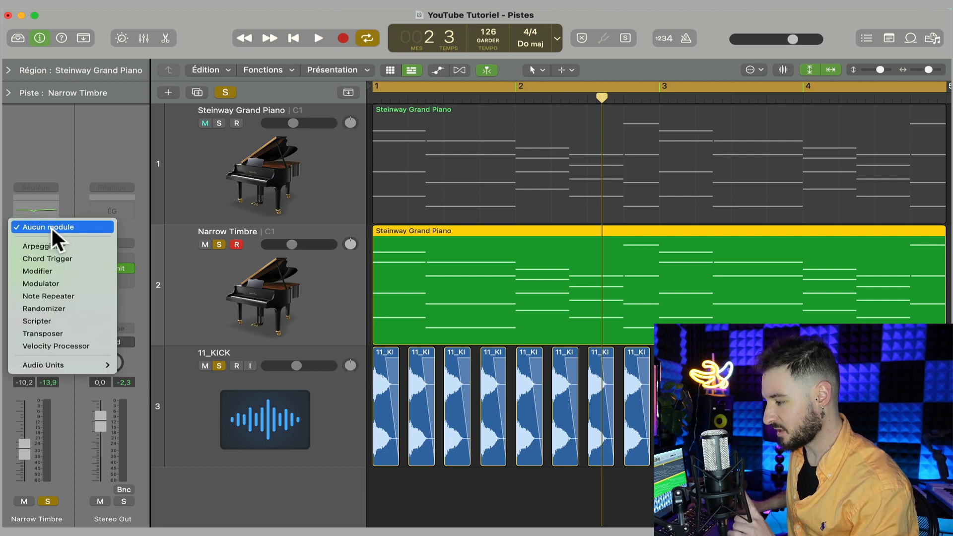
left_click(66, 282)
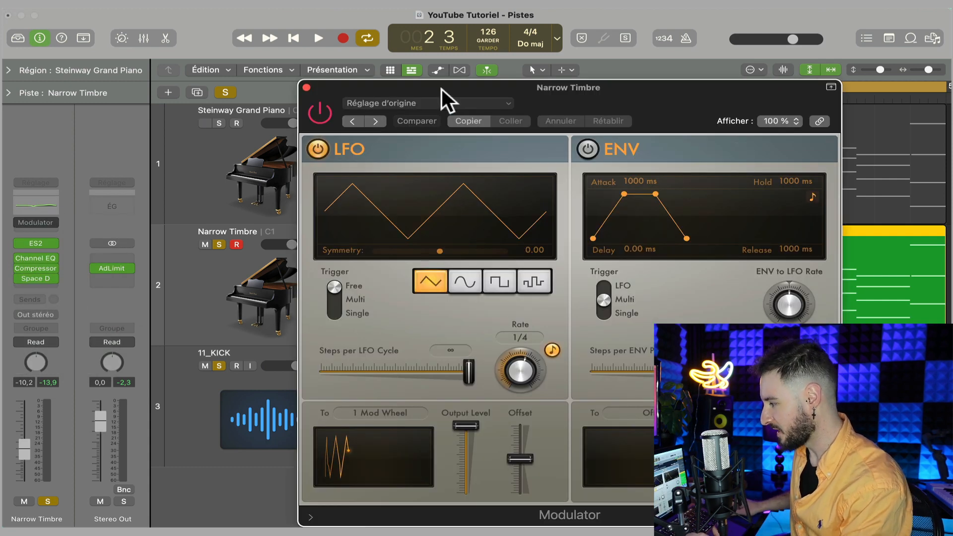
left_click_drag(441, 88, 334, 62)
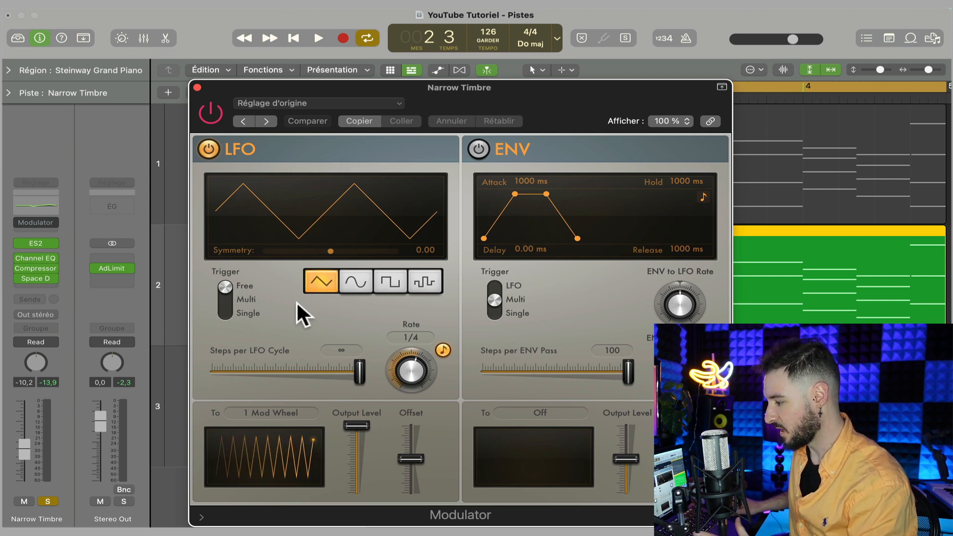
- Set the Modulator's LFO waveform to sine and assign its output to MIDI CC 7 Volume
left_click(352, 277)
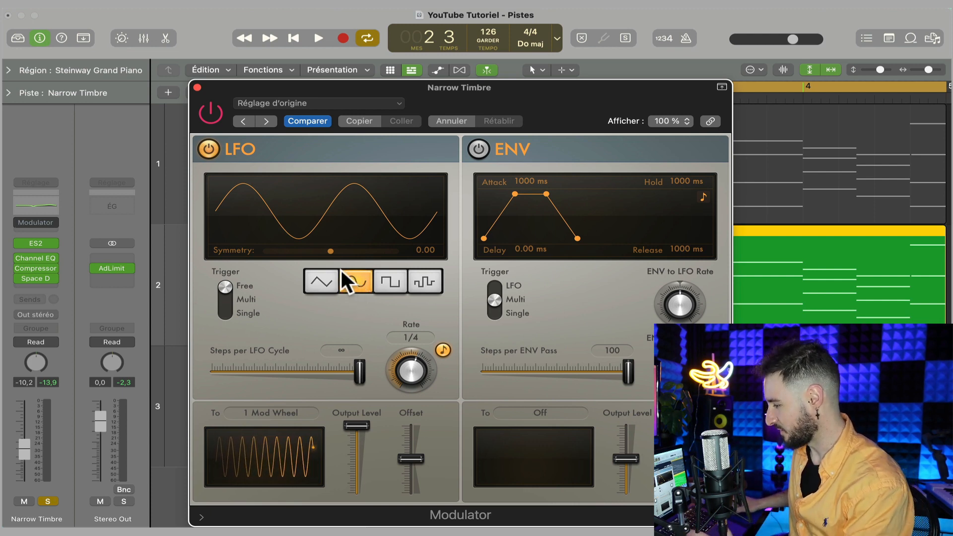
left_click(283, 410)
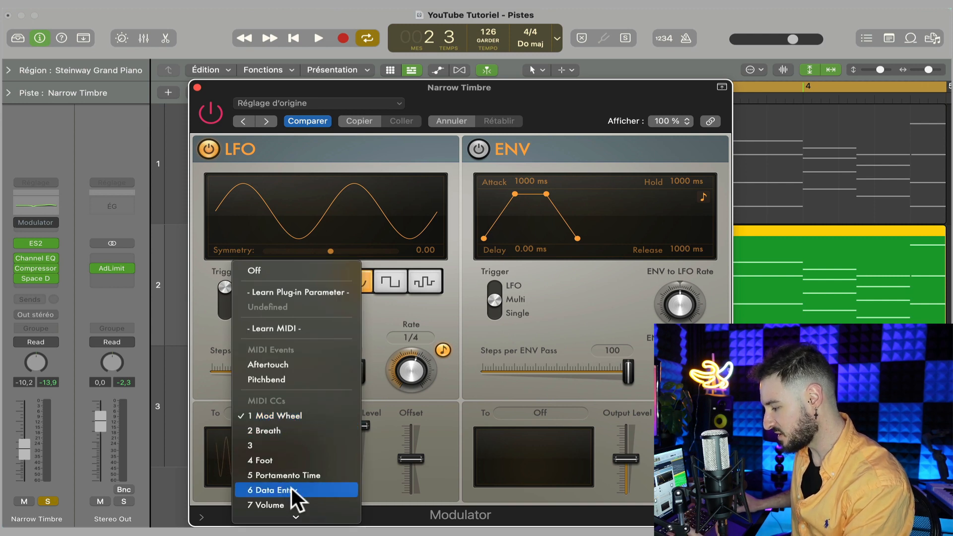
scroll(288, 489, "down", 3)
left_click(279, 446)
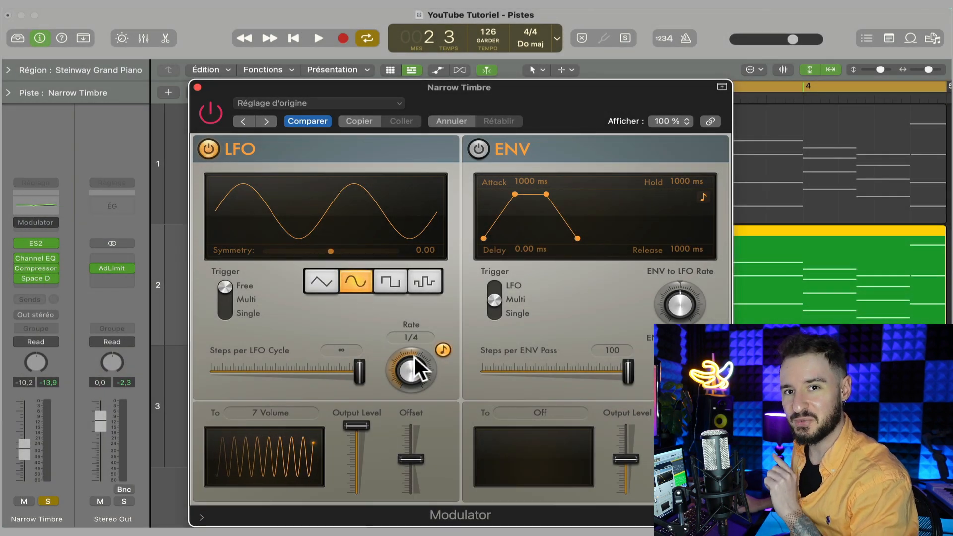
- Audition the volume modulation in playback and raise the LFO output's Offset to about 7 %
key("space")
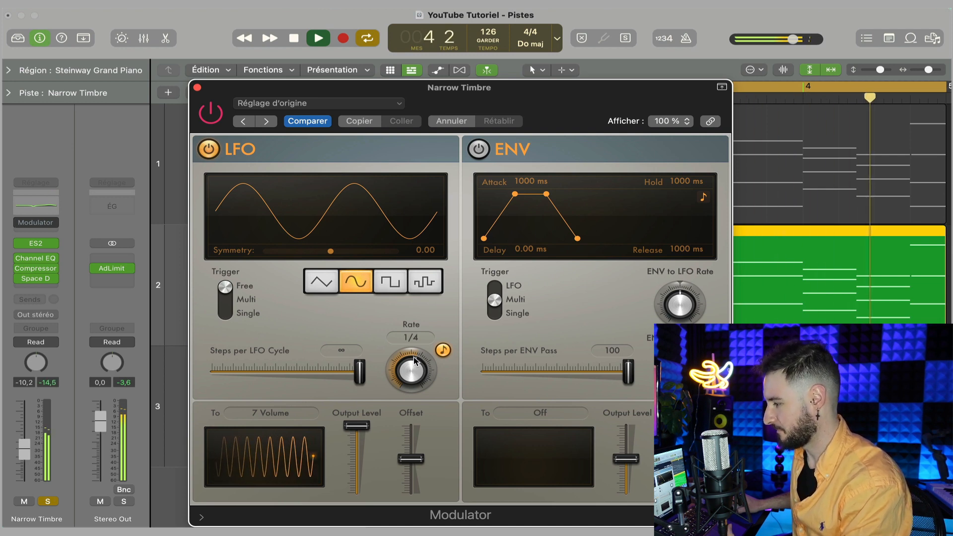
key("space")
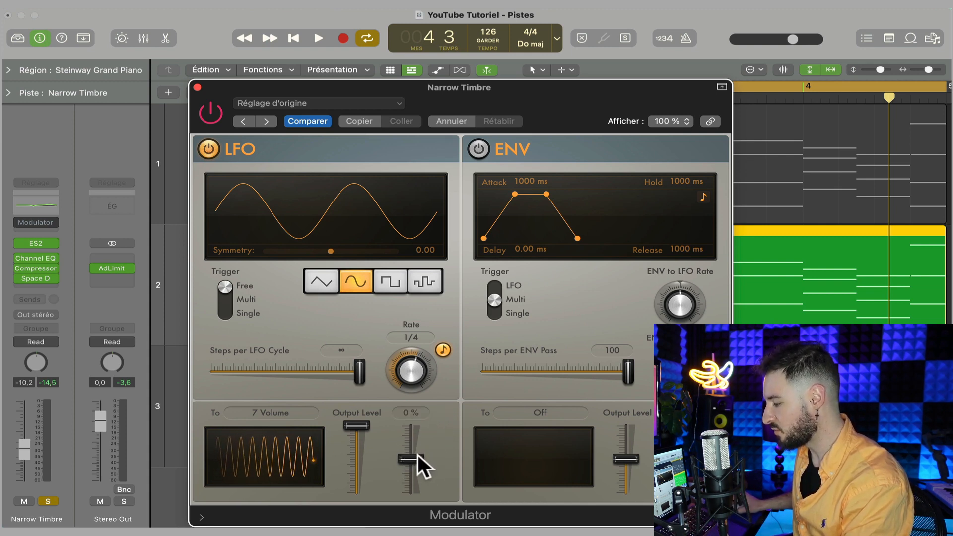
key("space")
mouse_move(418, 455)
left_mouse_down()
mouse_move(423, 427)
mouse_move(413, 468)
mouse_move(415, 453)
left_mouse_up()
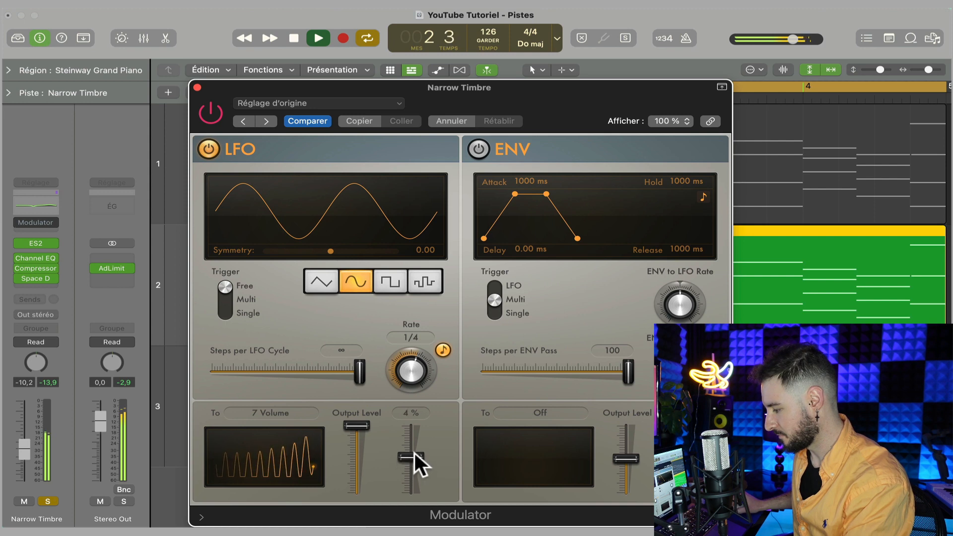
key("space")
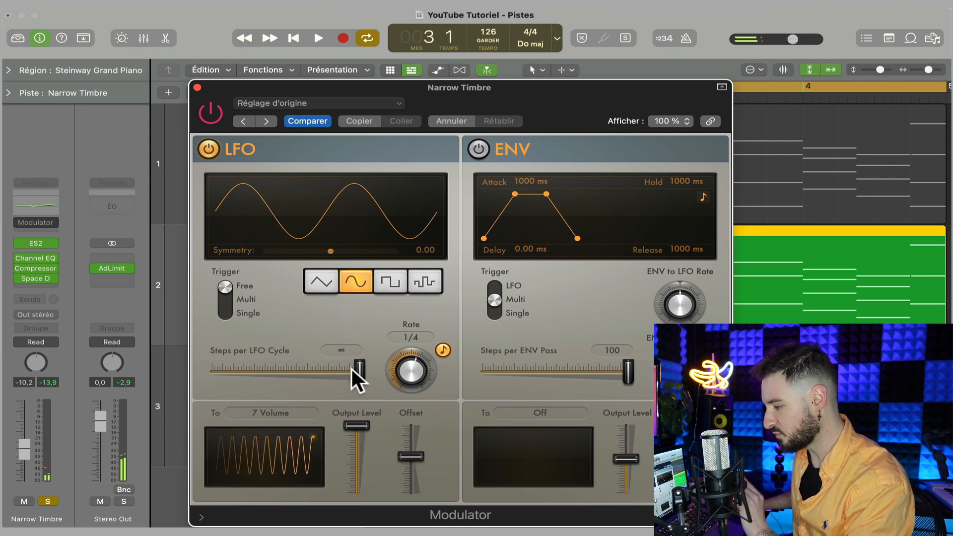
- Try Steps per LFO Cycle at 6 and 9 while listening, and return it to ∞
left_click_drag(353, 368, 221, 363)
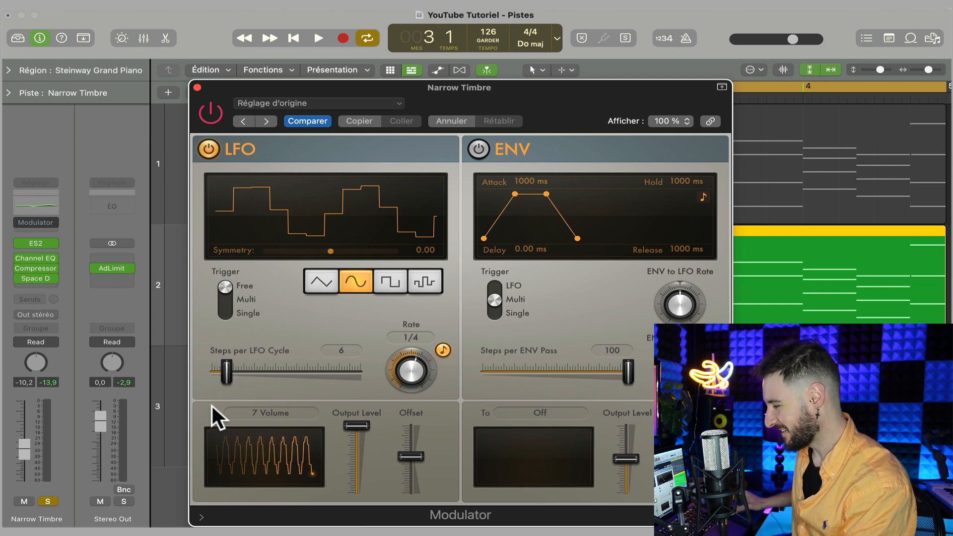
key("space")
left_click(236, 367)
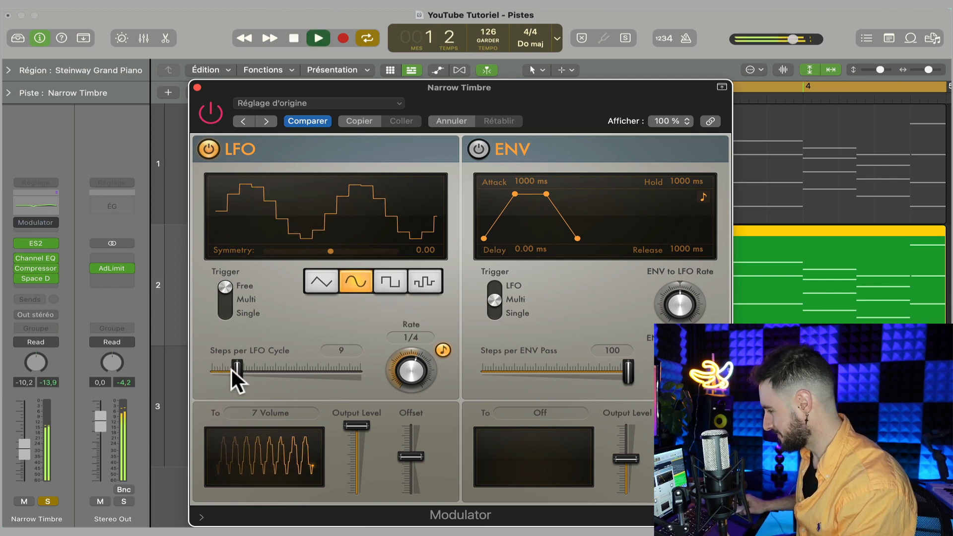
left_click_drag(232, 369, 447, 363)
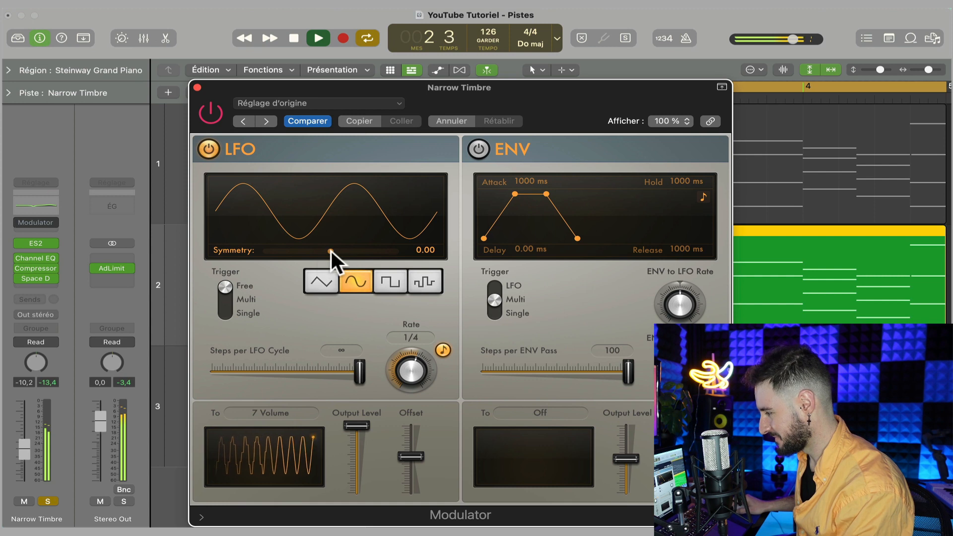
key("space")
- Adjust the LFO Symmetry to -0.67 and finally 0.82 while listening, and compare the Multi trigger mode with Free
left_click_drag(332, 251, 288, 250)
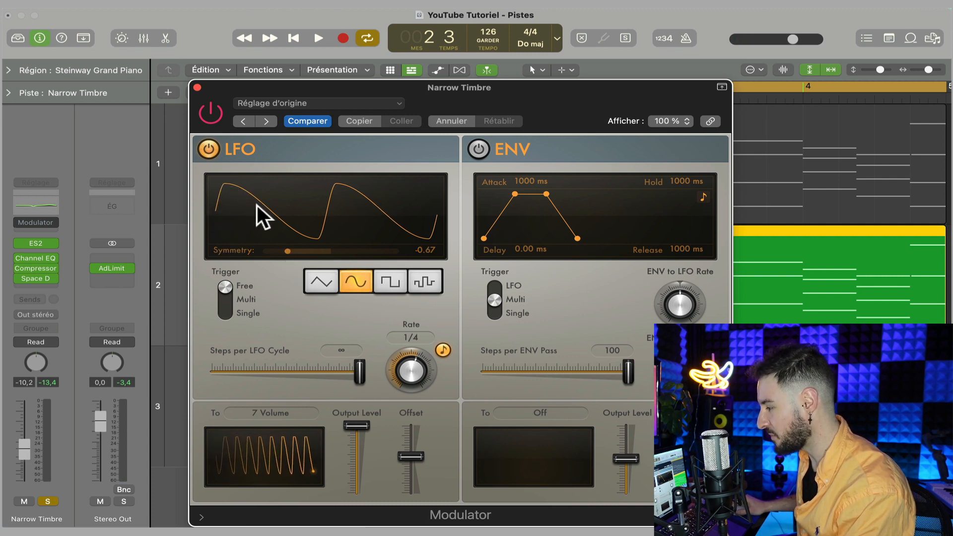
key("space")
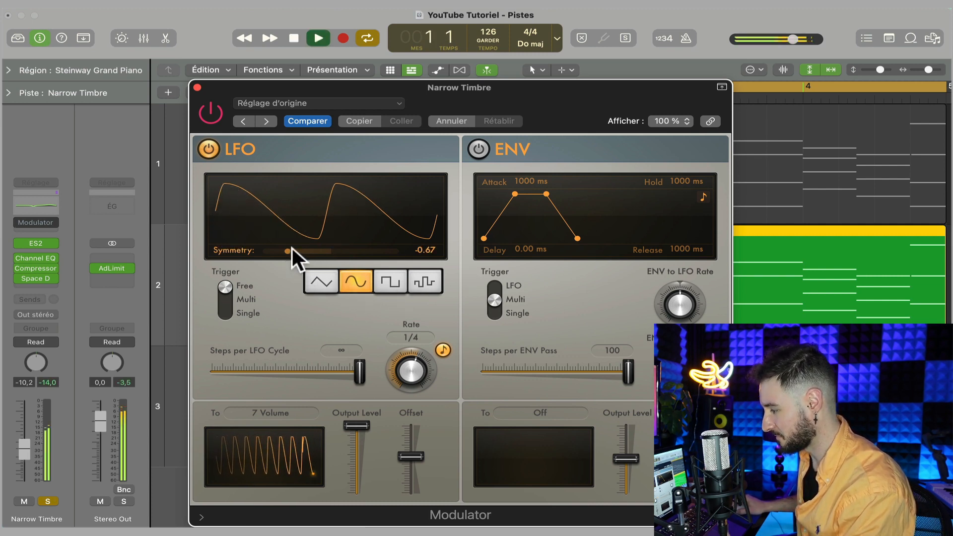
left_click_drag(289, 249, 385, 250)
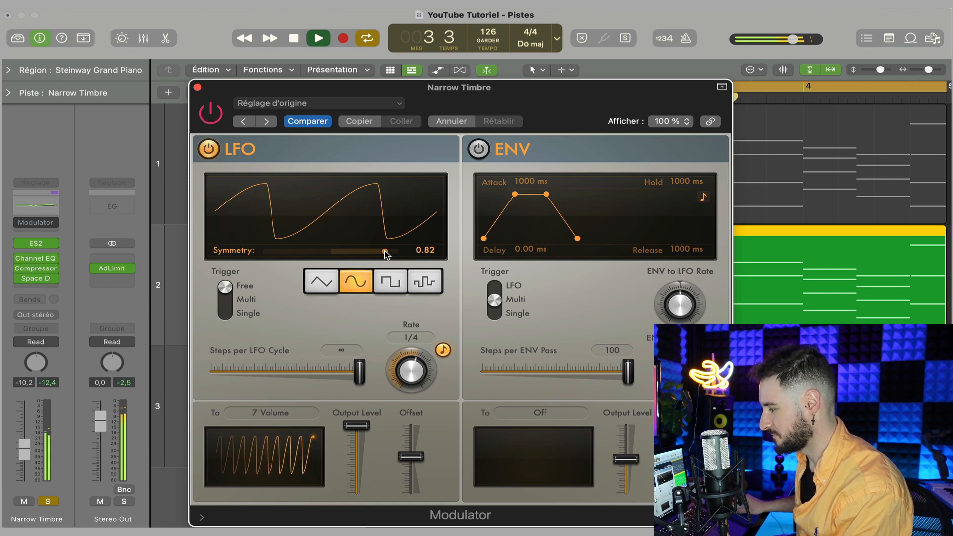
left_click(229, 297)
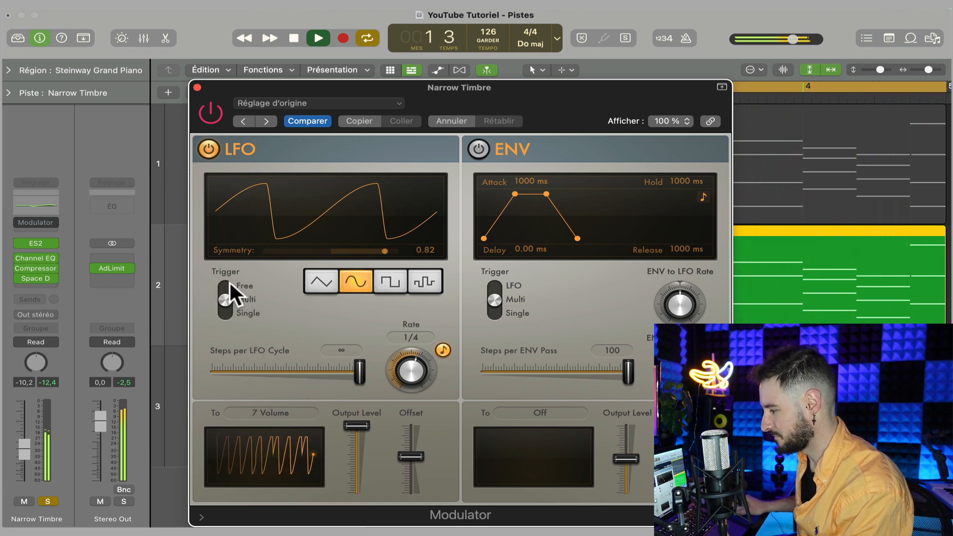
left_click(226, 287)
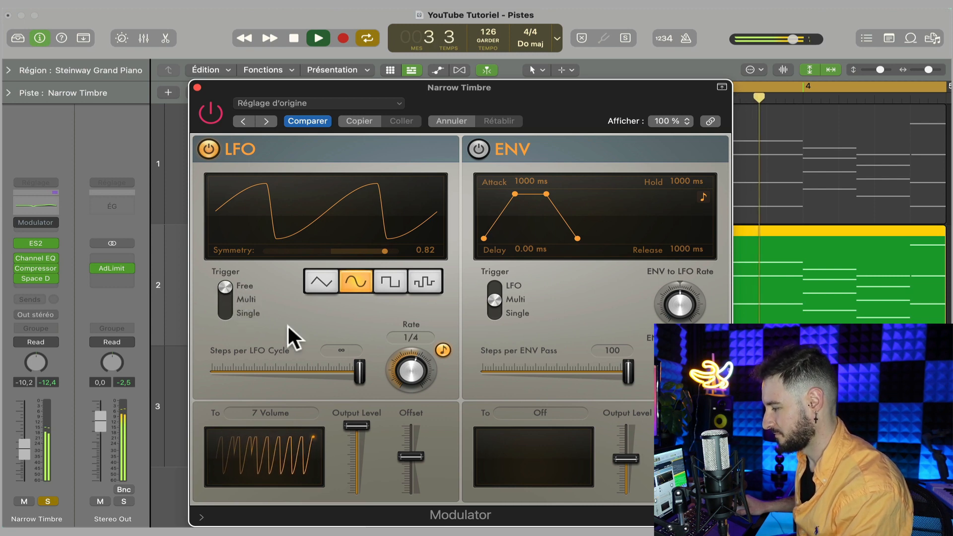
- Raise the LFO output's Offset further during playback, keeping the LFO Rate at 1/4
mouse_move(420, 450)
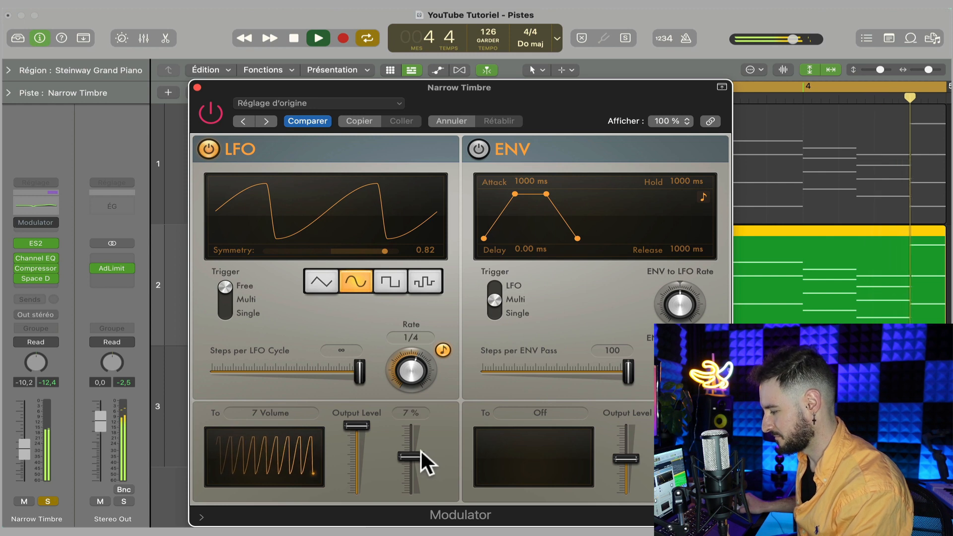
mouse_move(415, 451)
left_mouse_down()
mouse_move(417, 440)
mouse_move(415, 464)
mouse_move(423, 442)
mouse_move(414, 447)
left_mouse_up()
mouse_move(413, 369)
left_mouse_down()
mouse_move(412, 378)
mouse_move(417, 360)
mouse_move(416, 373)
left_mouse_up()
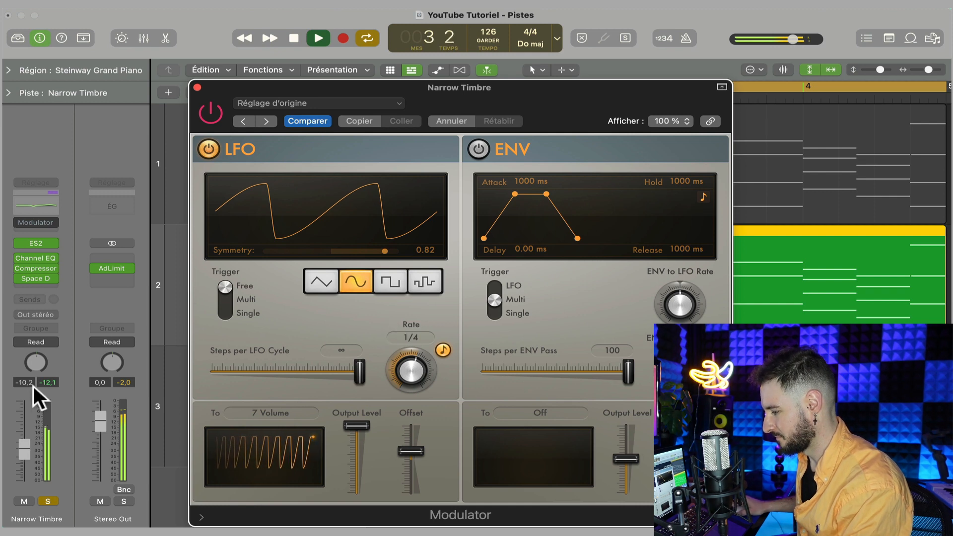
- Turn off solo on the soloed tracks so all tracks play, and move the Modulator window higher
left_click(30, 502)
left_click(40, 502)
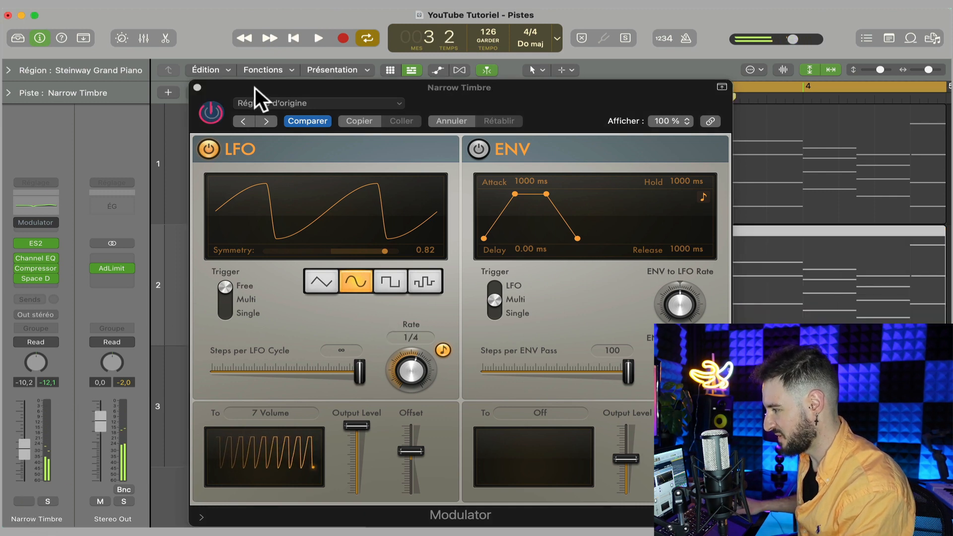
left_click_drag(254, 88, 260, 42)
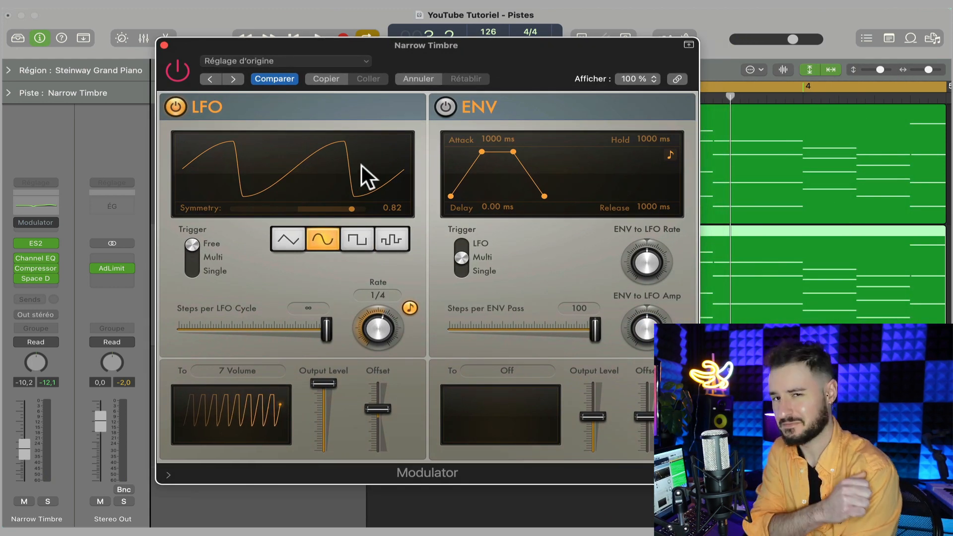
- Play all tracks together and fine-tune the LFO Symmetry to 0.72 and the output Offset to 38 %
key("space")
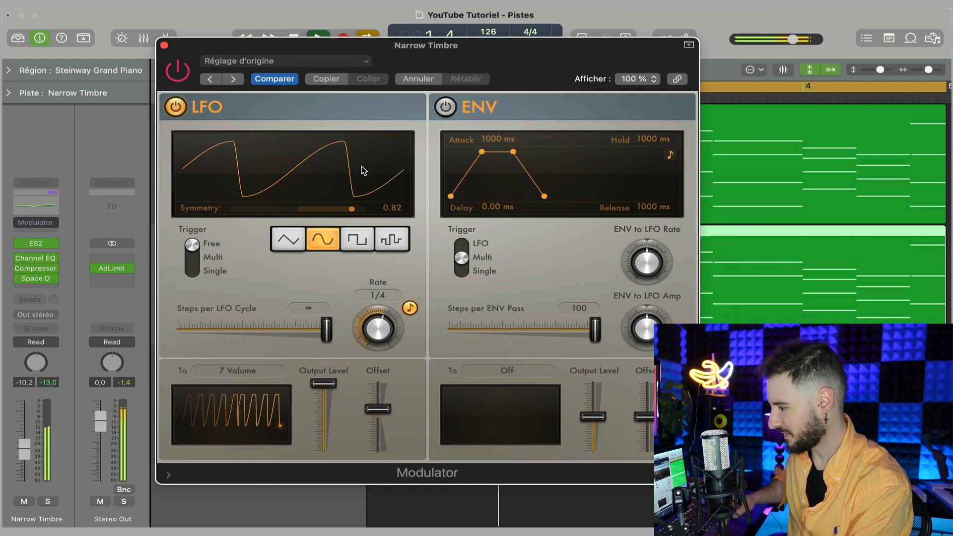
left_click_drag(351, 207, 345, 208)
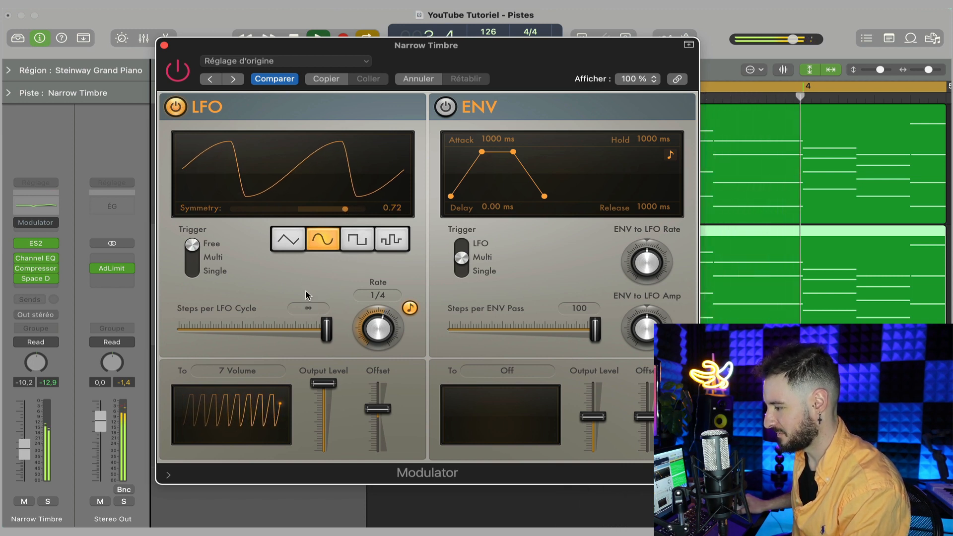
left_click_drag(373, 400, 386, 404)
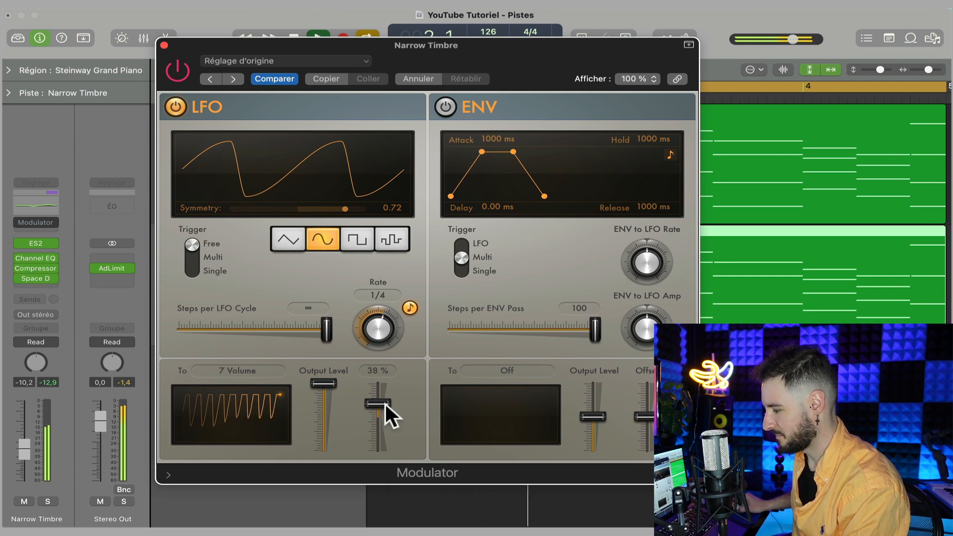